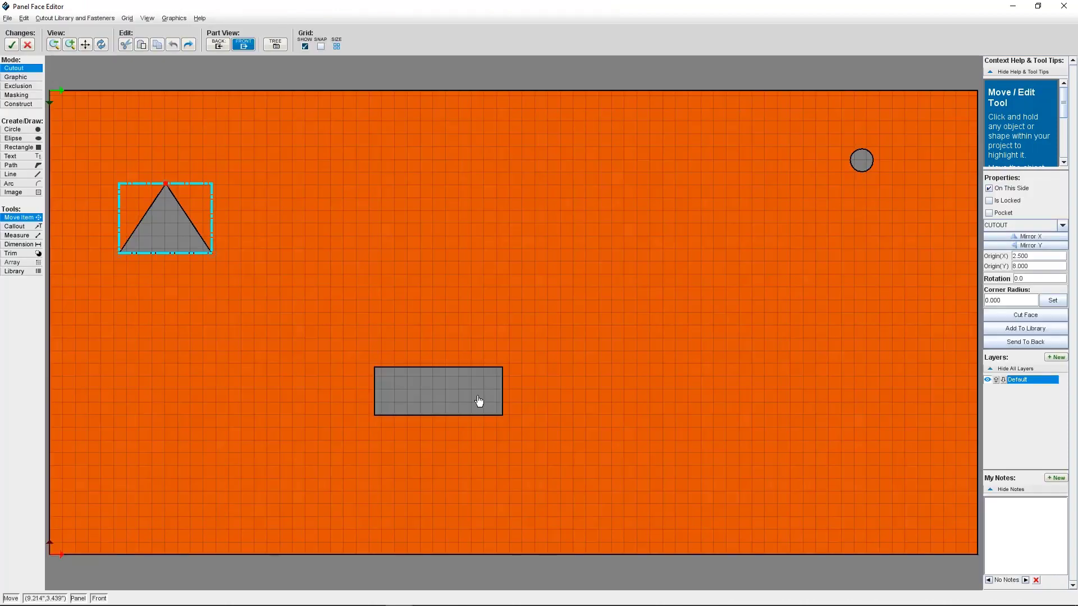
- Add the rectangle and circle cutouts to the triangle selection and align all three origins along a vertical line
shift+click(481, 402)
shift+click(860, 161)
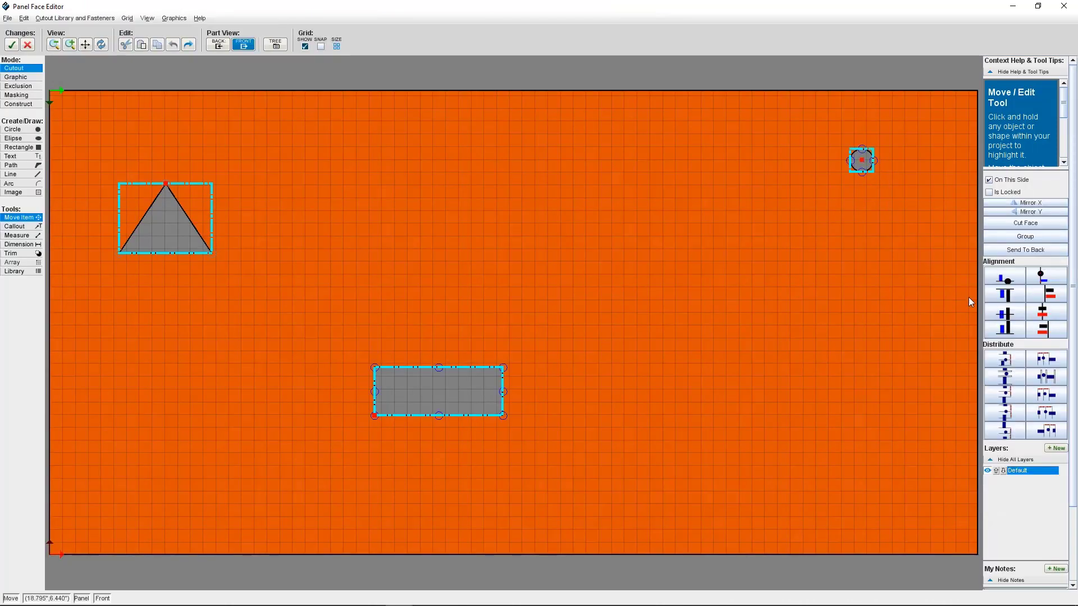
click(1043, 279)
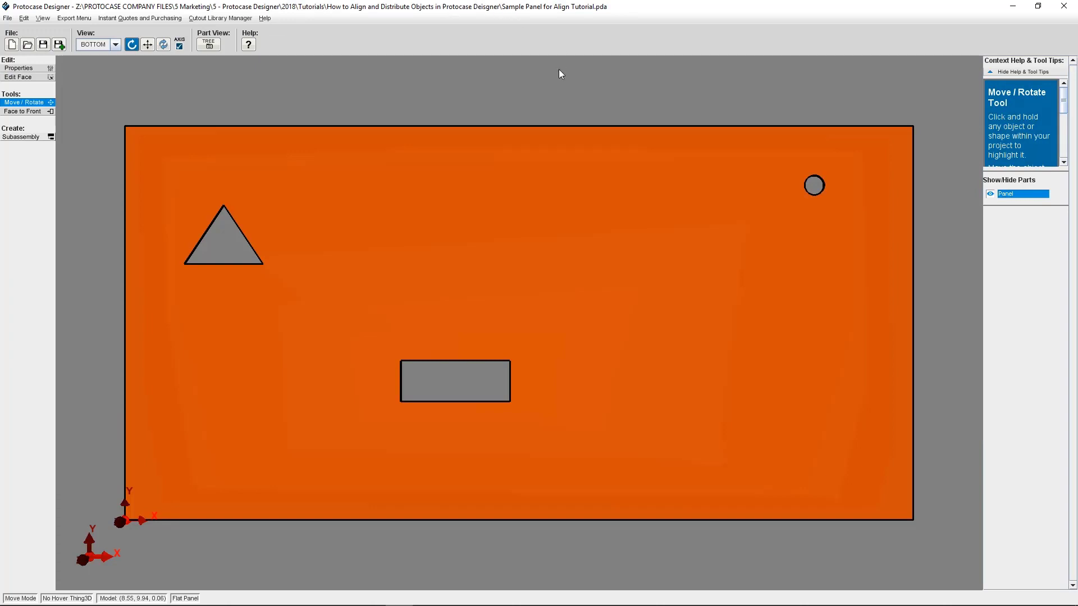
- Open the orange panel's face for editing and display the grid over it
drag(543, 201, 534, 203)
right_drag(532, 199, 554, 198)
click(20, 77)
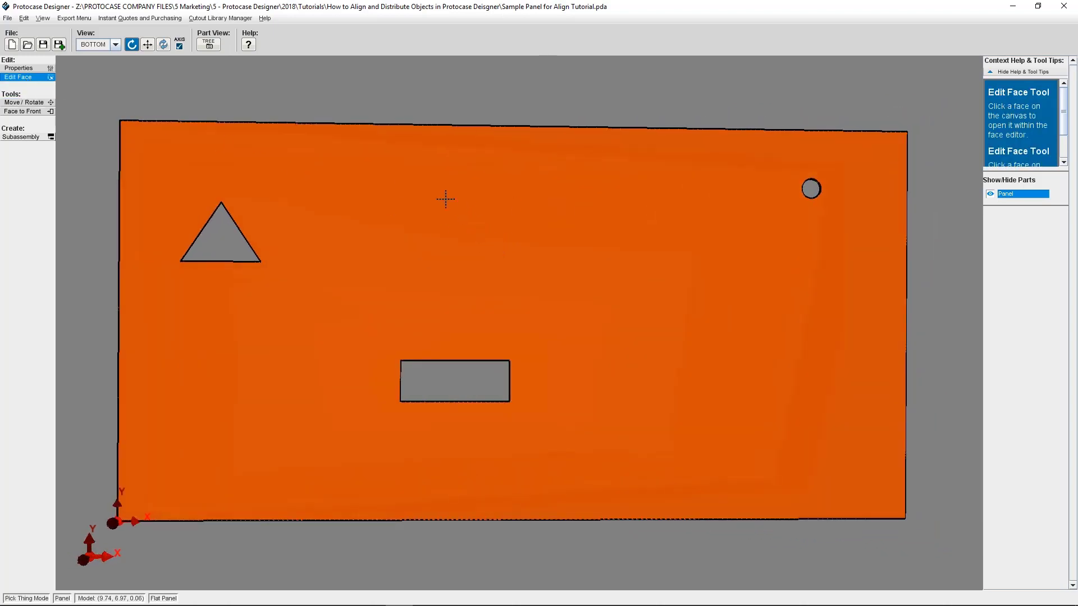
click(446, 199)
click(323, 7)
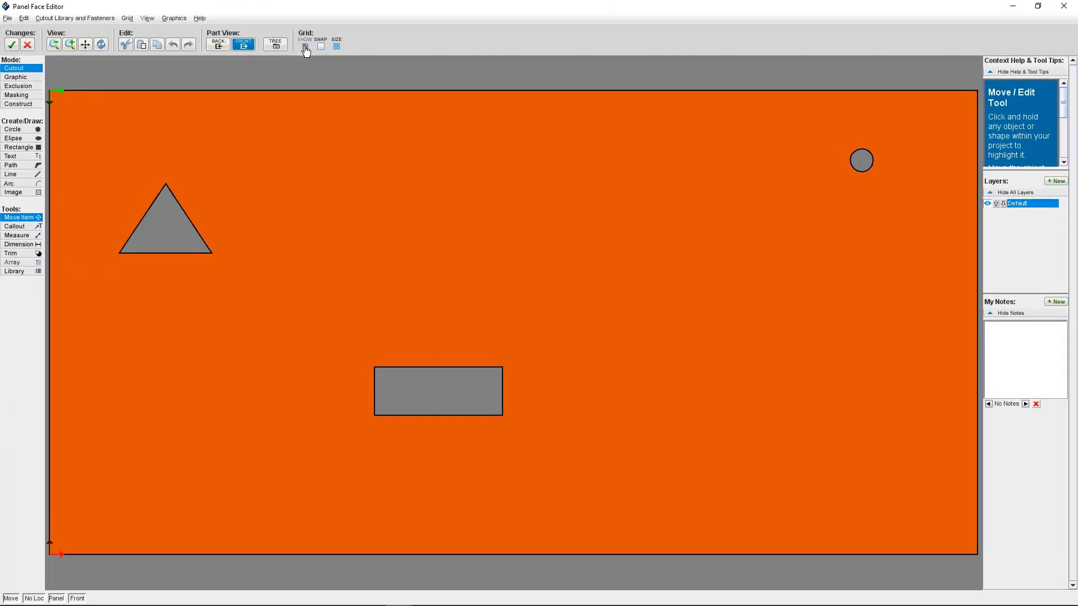
click(305, 47)
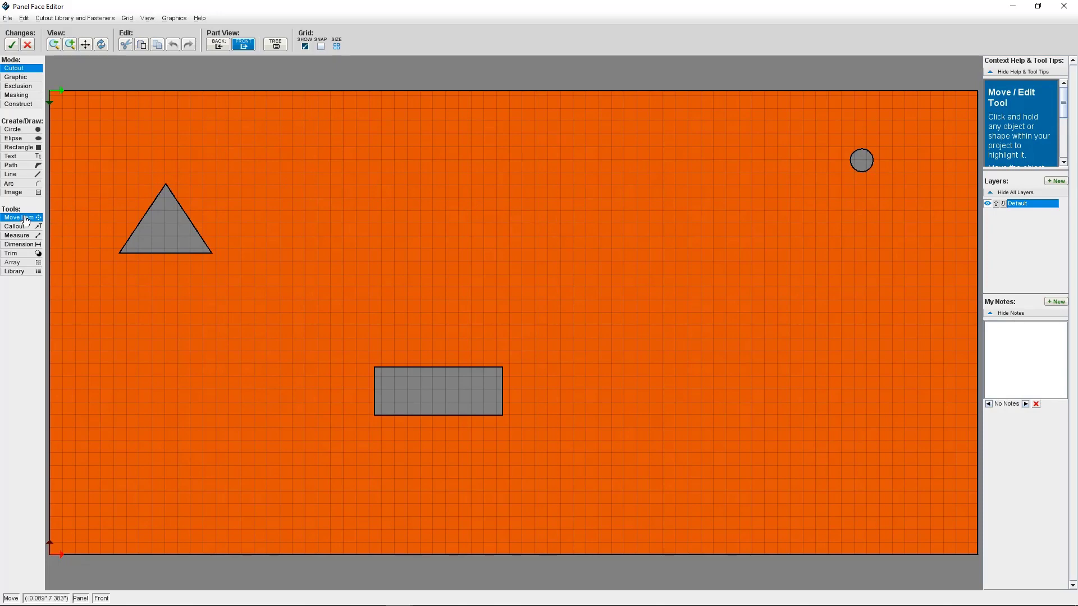
- Select the triangle, rectangle and circle cutouts one by one, reselect them with a selection window, and clear the selection
click(172, 222)
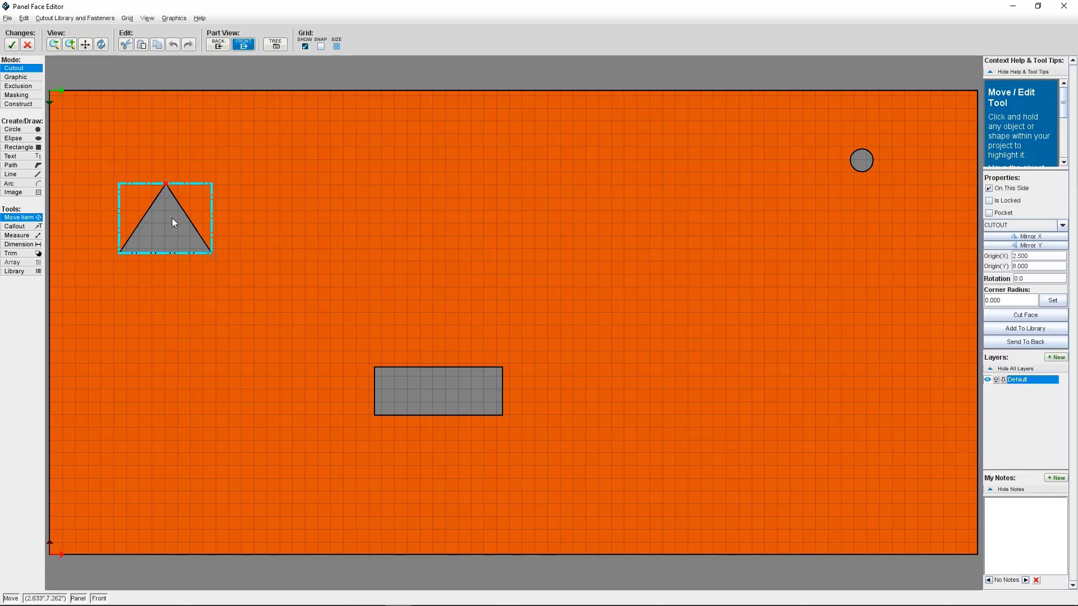
shift+click(445, 393)
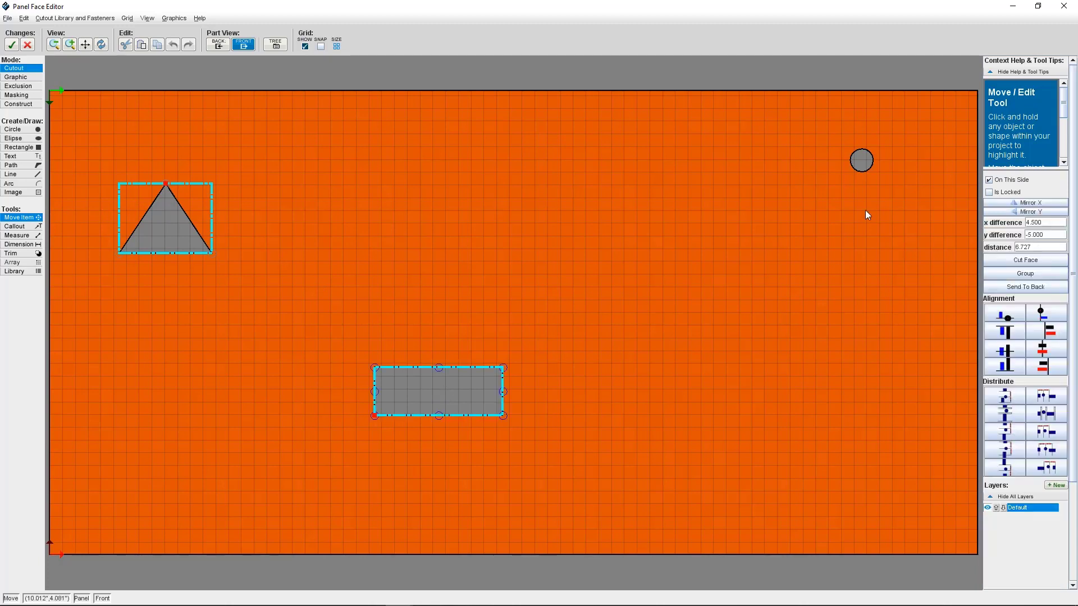
shift+click(863, 164)
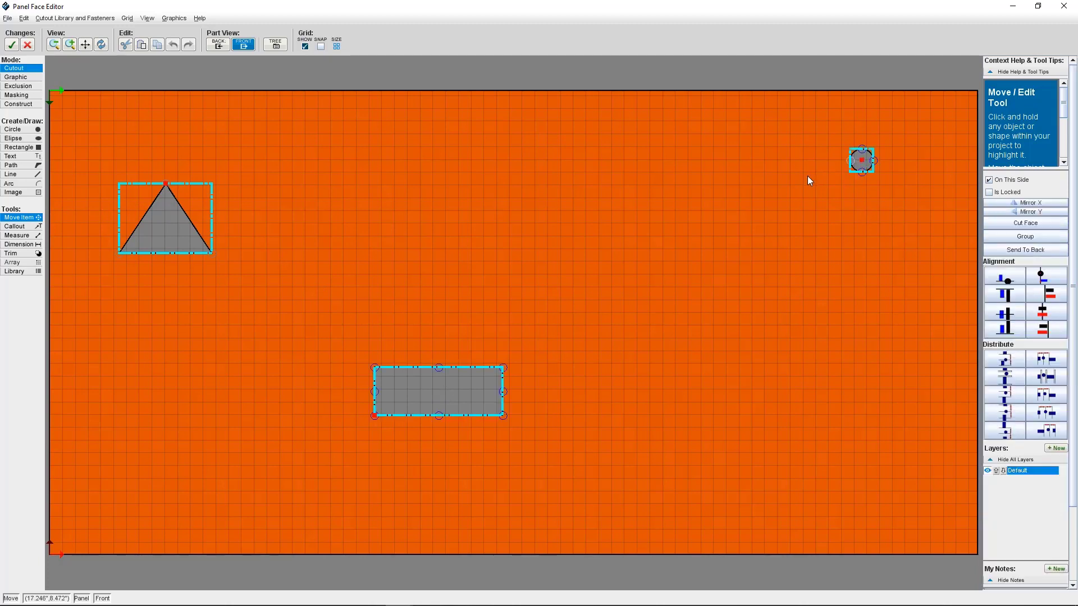
click(629, 215)
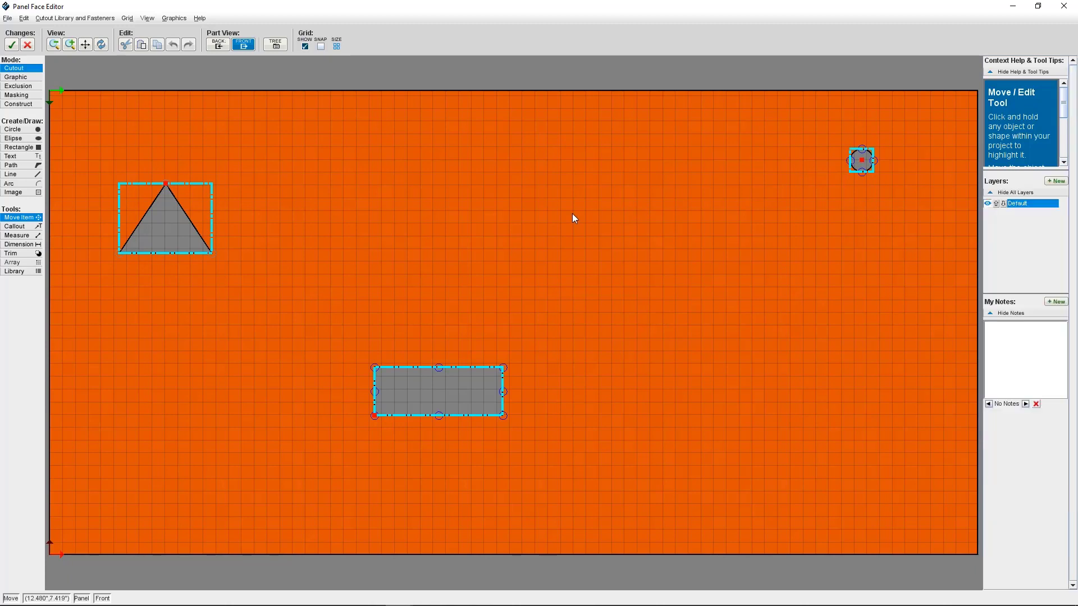
drag(127, 123, 928, 443)
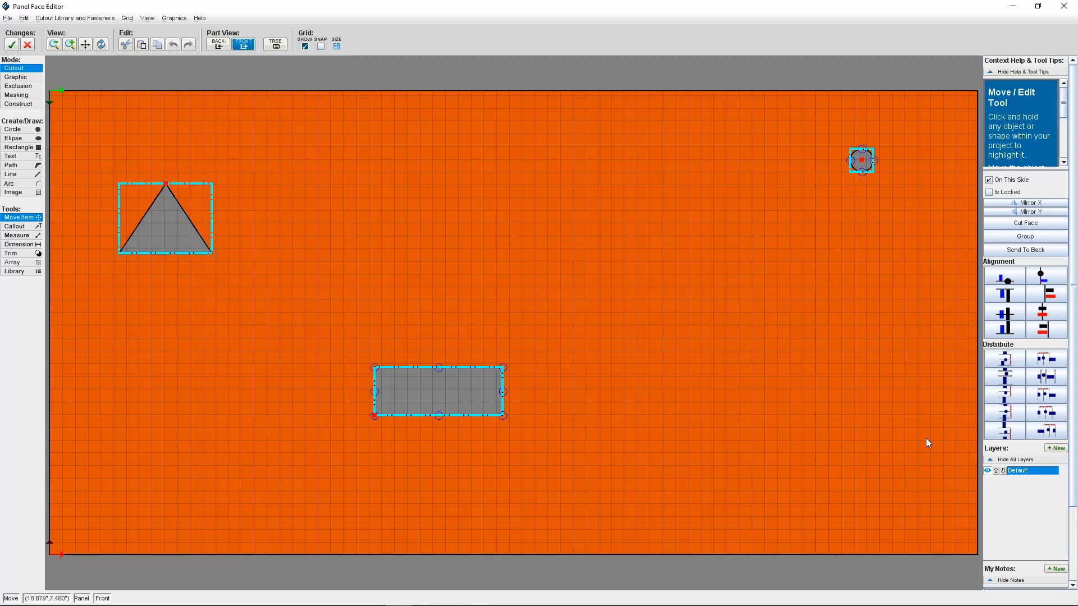
click(530, 259)
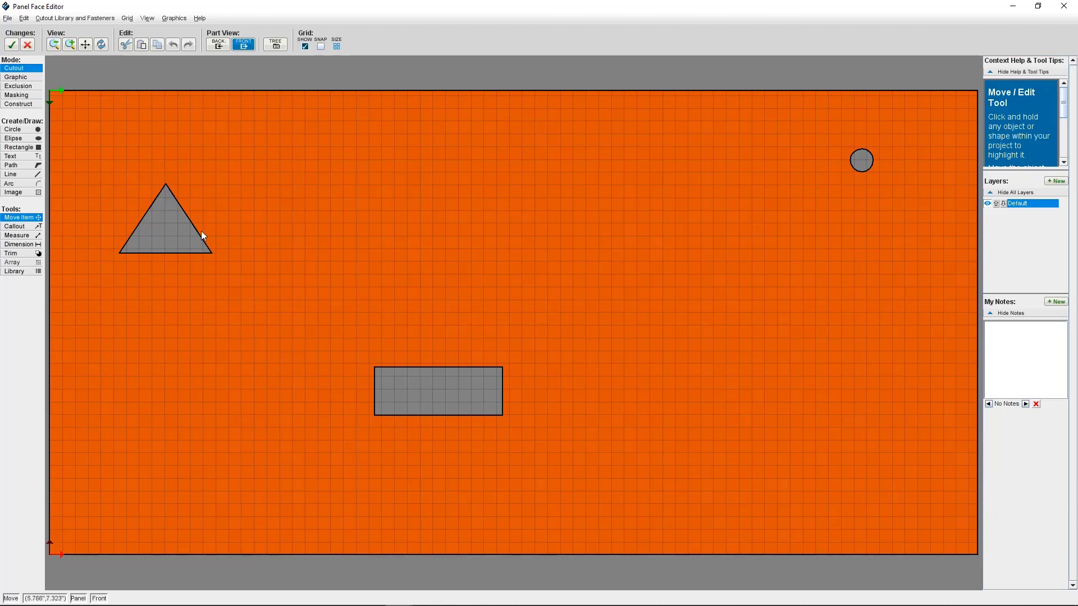
- Align the rectangle and circle origins with the triangle's origin along a horizontal line, and undo the alignment
click(171, 231)
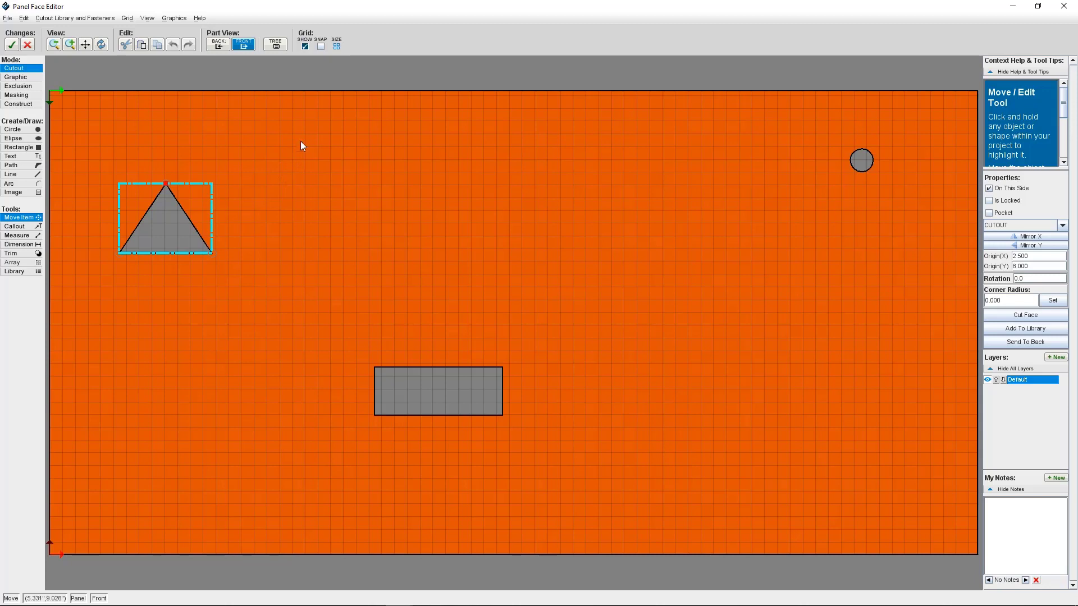
drag(296, 135, 911, 439)
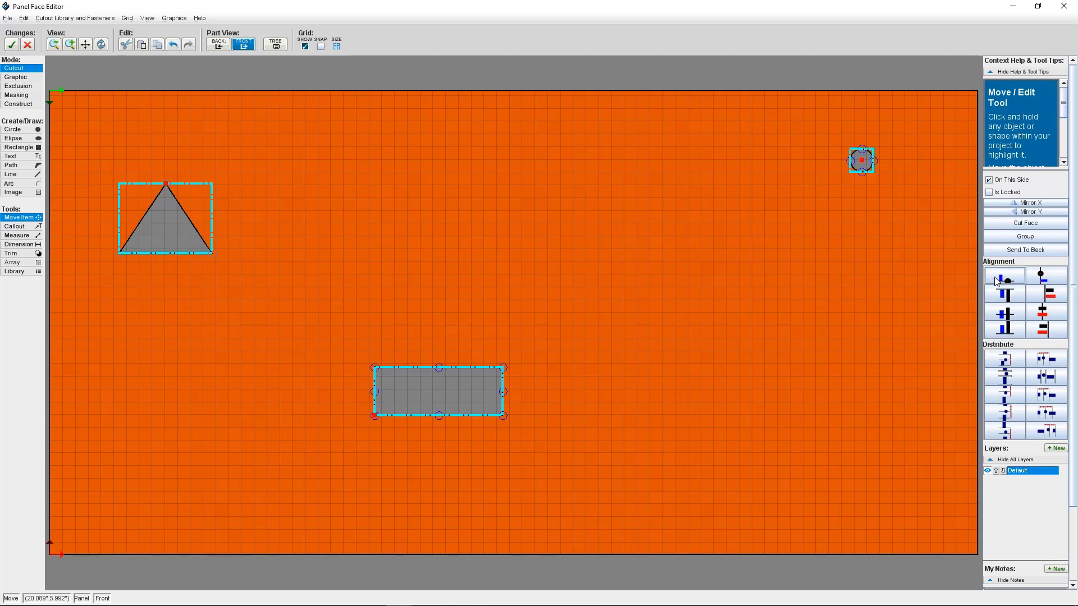
click(996, 279)
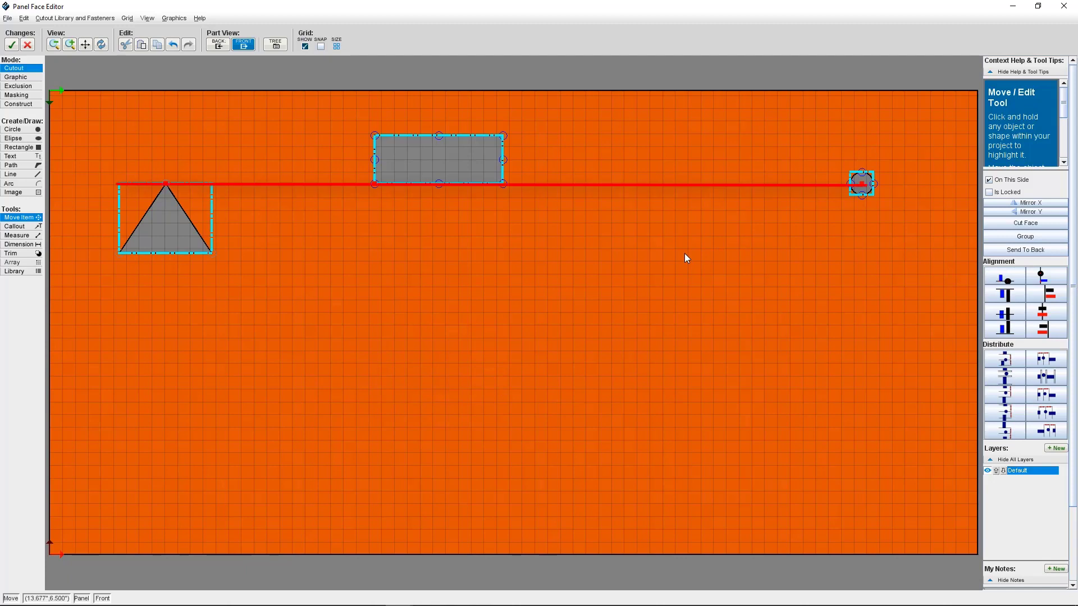
key(ctrl+z)
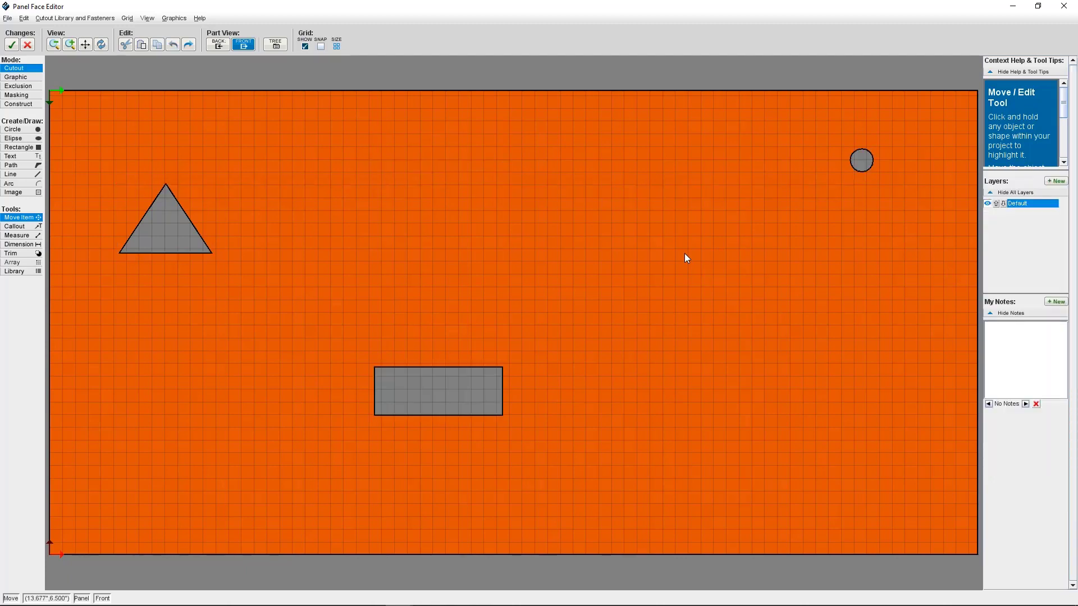
- Align the rectangle and circle origins with the triangle's origin along a vertical line, and undo the alignment
click(159, 233)
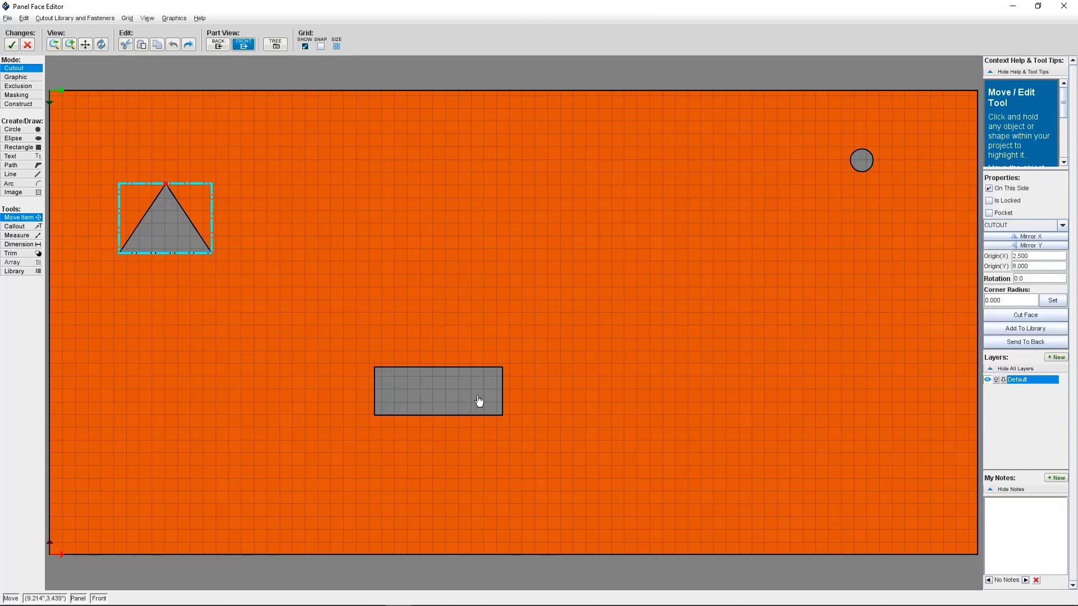
shift+click(480, 401)
shift+click(863, 163)
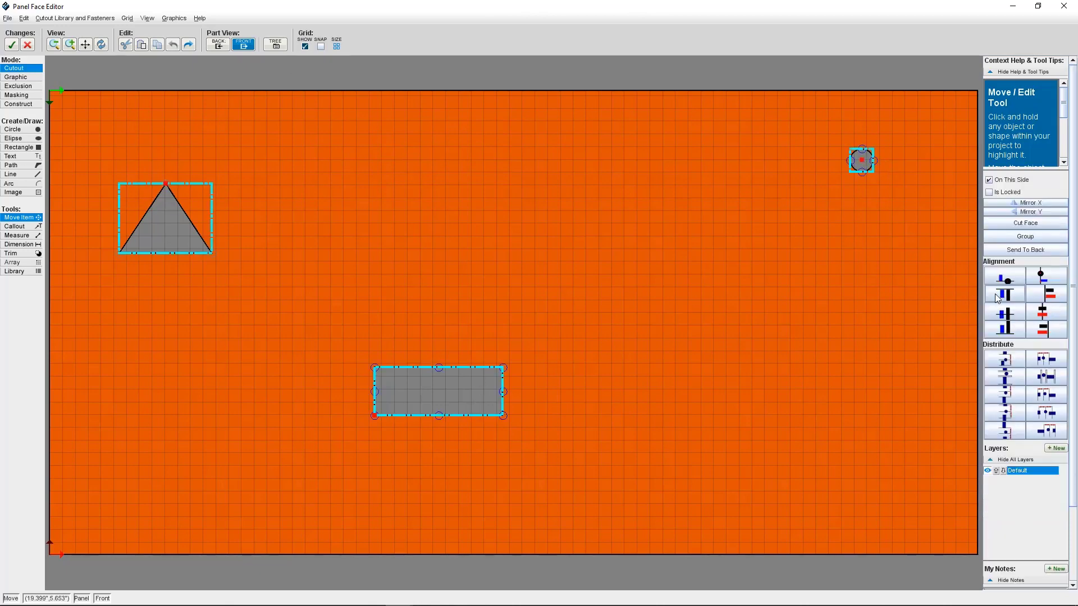
click(1042, 278)
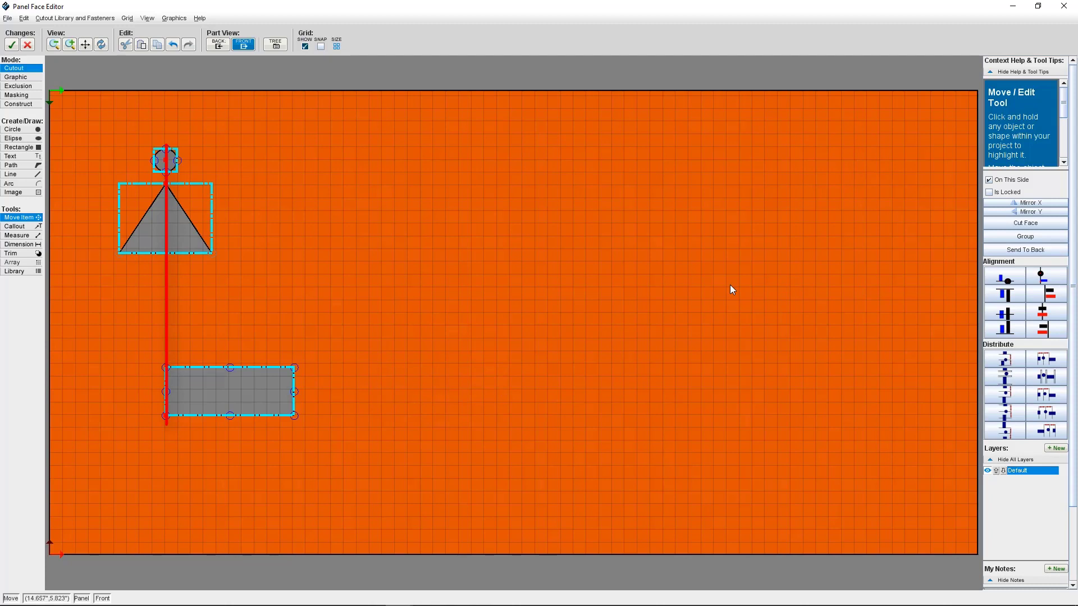
key(ctrl+z)
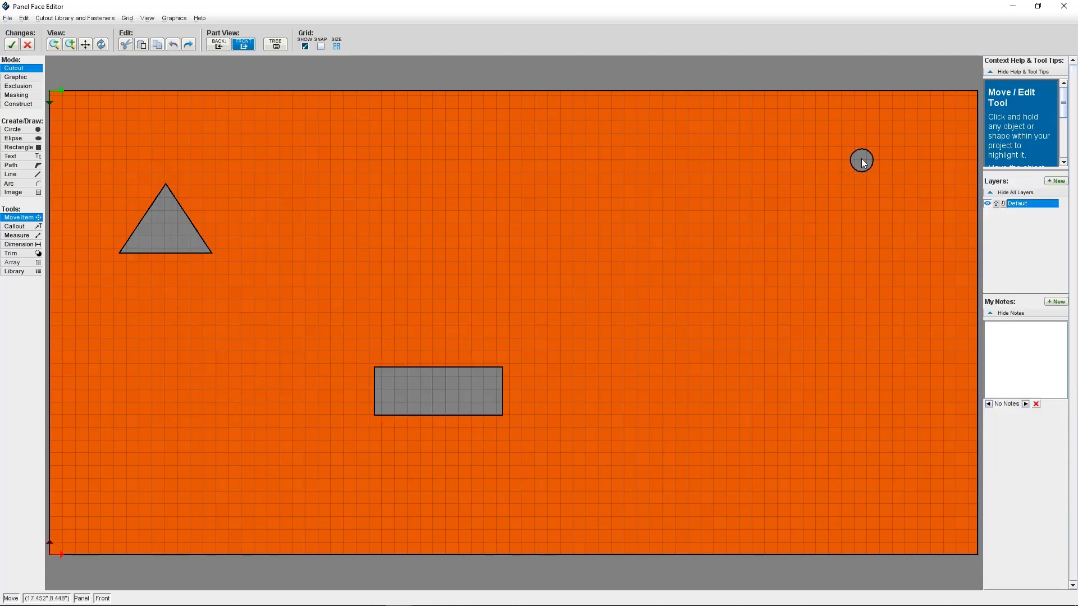
- Align the top edges of the rectangle and triangle cutouts with the top of the circle, and undo the alignment
click(861, 160)
shift+click(434, 399)
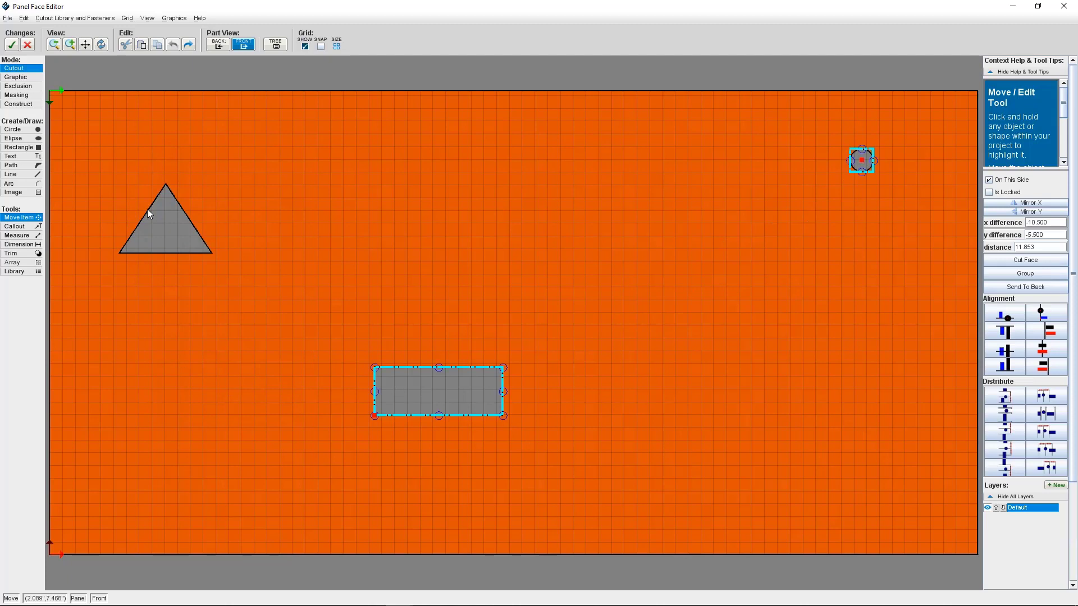
shift+click(169, 231)
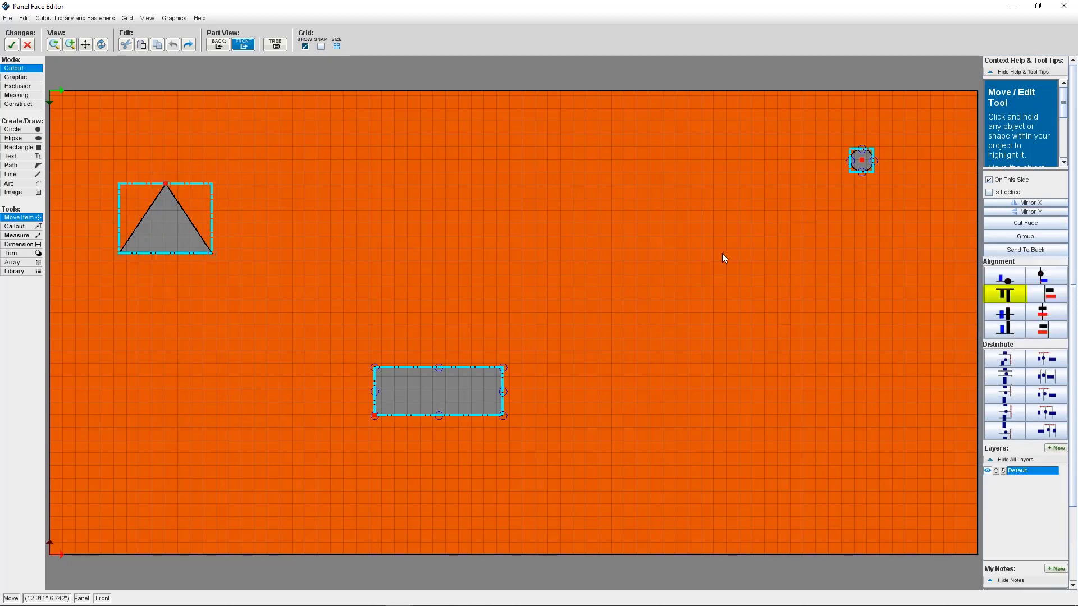
click(996, 300)
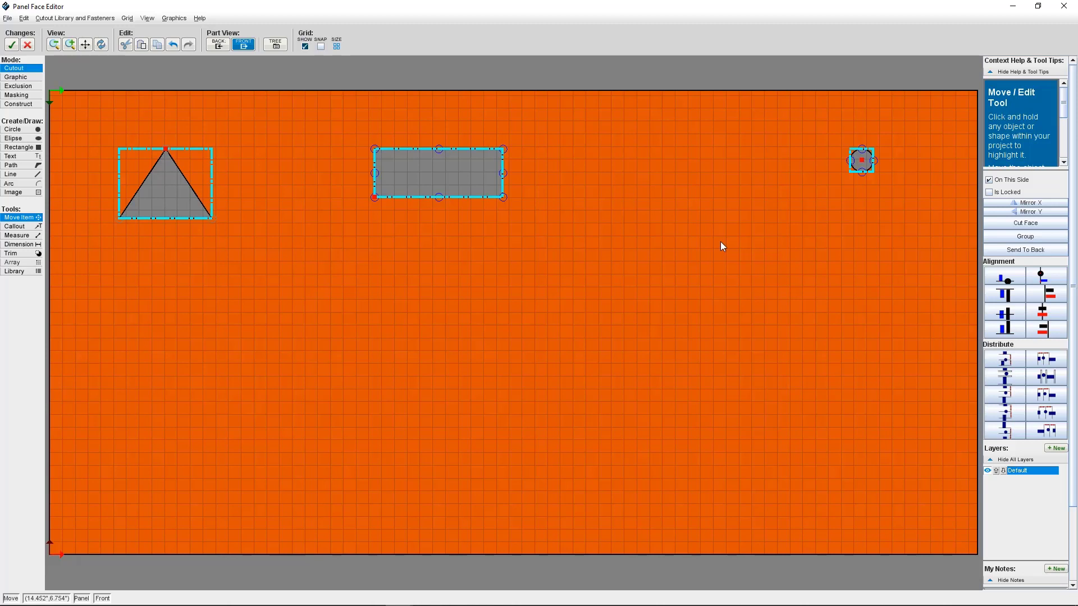
key(ctrl+z)
- Align the left edges of the rectangle and circle cutouts with the triangle's left edge, and undo the alignment
click(174, 226)
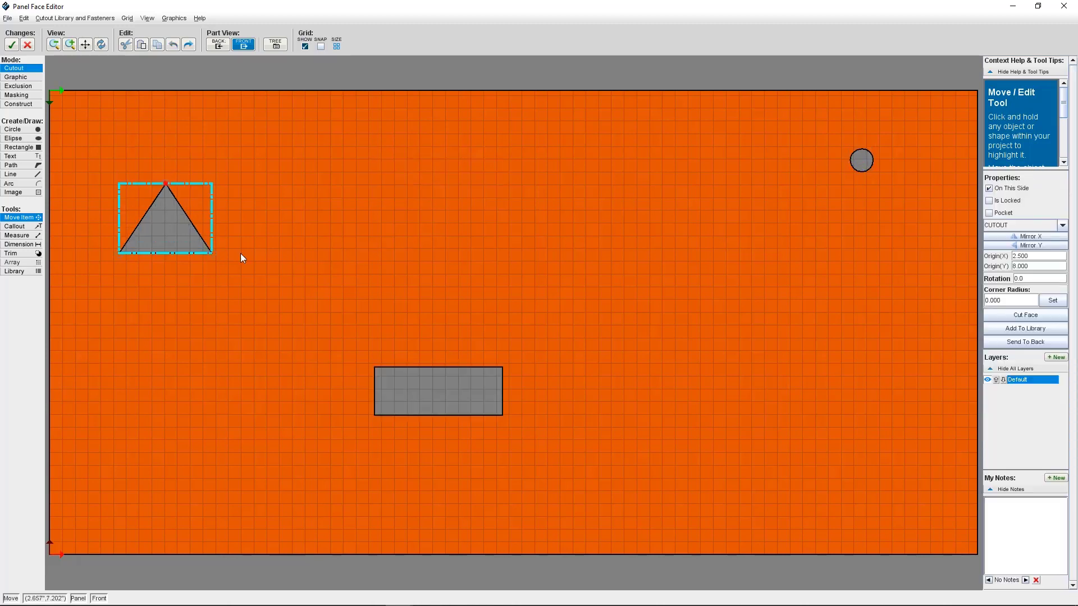
shift+click(408, 392)
shift+click(863, 163)
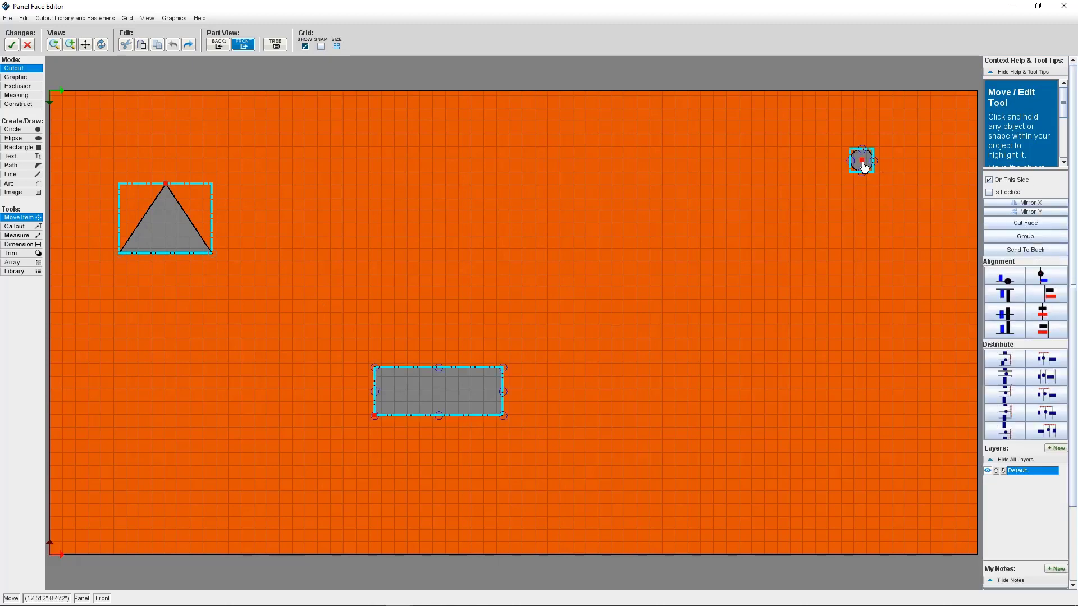
click(1058, 304)
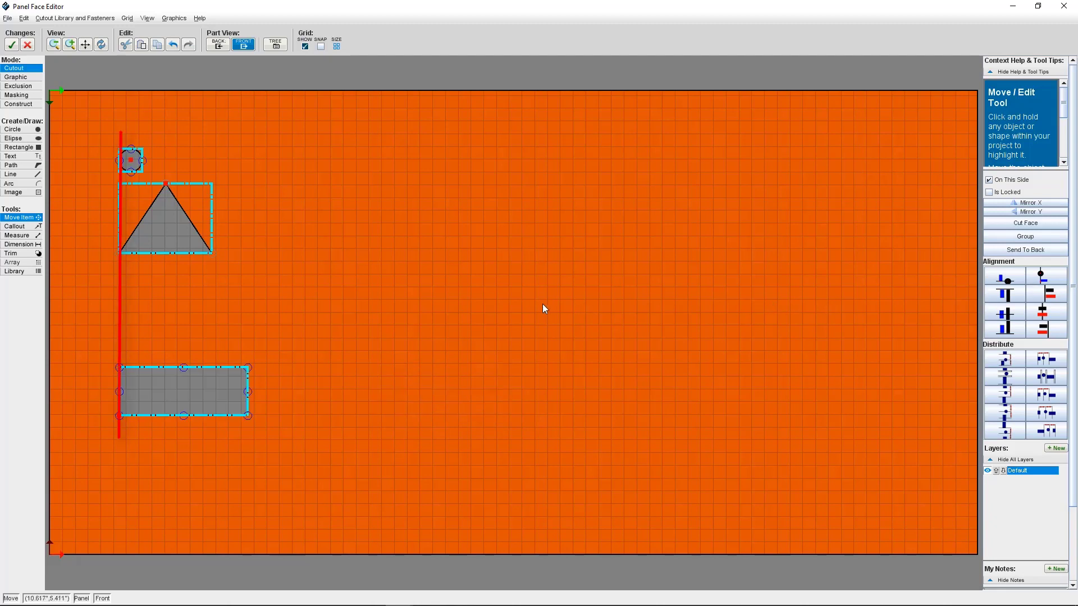
key(ctrl+z)
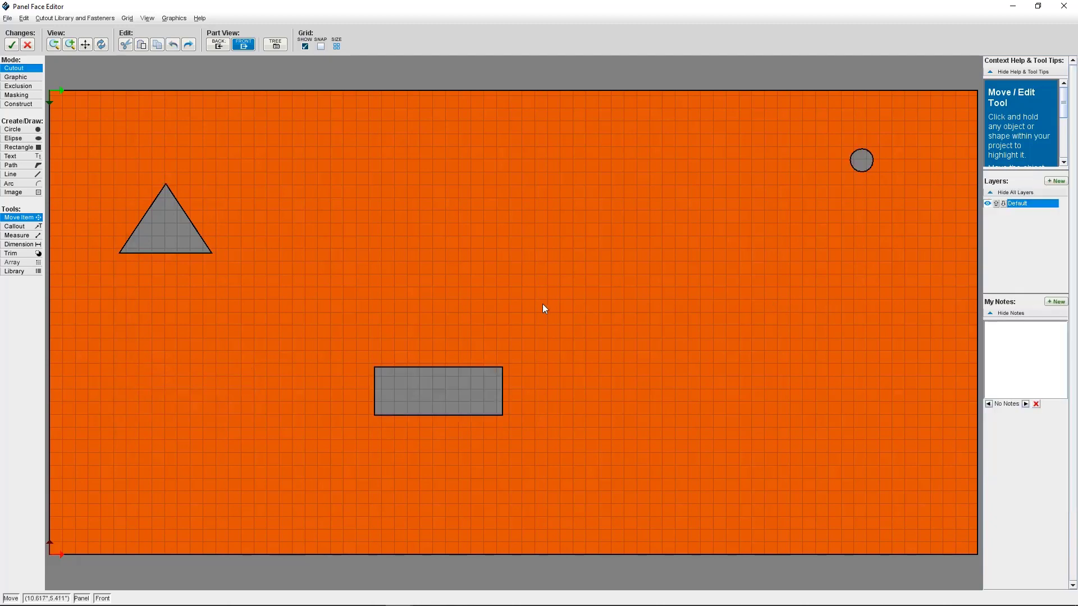
- Align the centers of the rectangle and circle cutouts with the triangle's center along a horizontal line, and undo the alignment
click(166, 225)
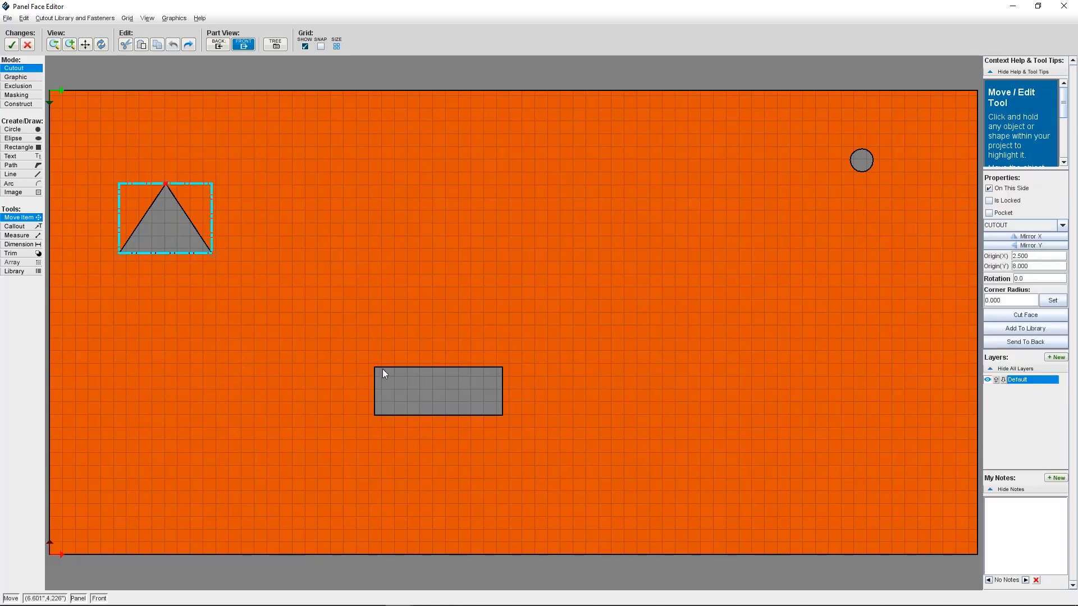
shift+click(411, 389)
shift+click(862, 161)
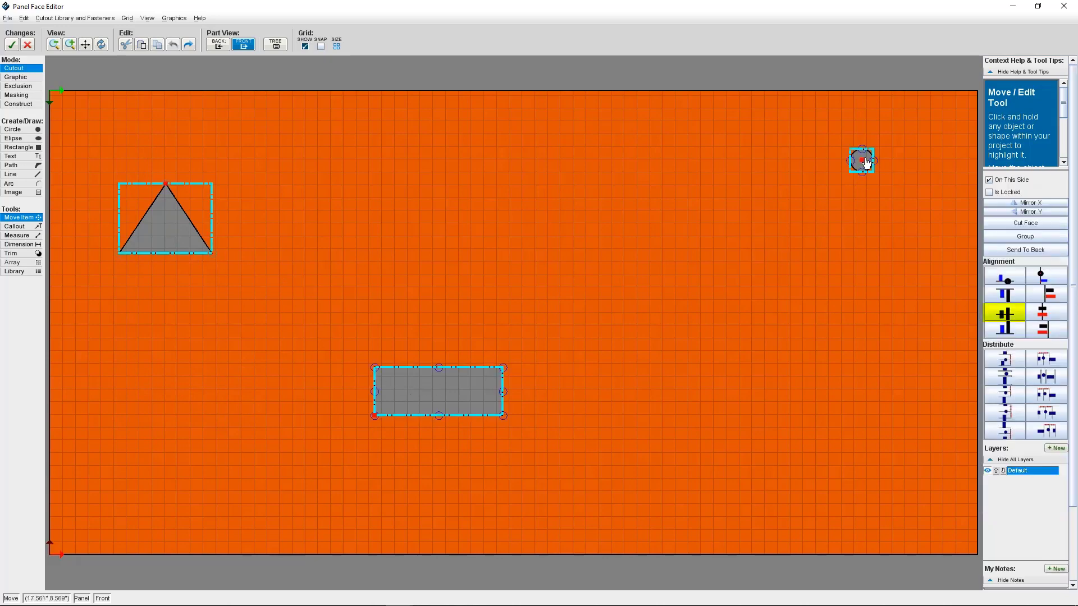
click(991, 319)
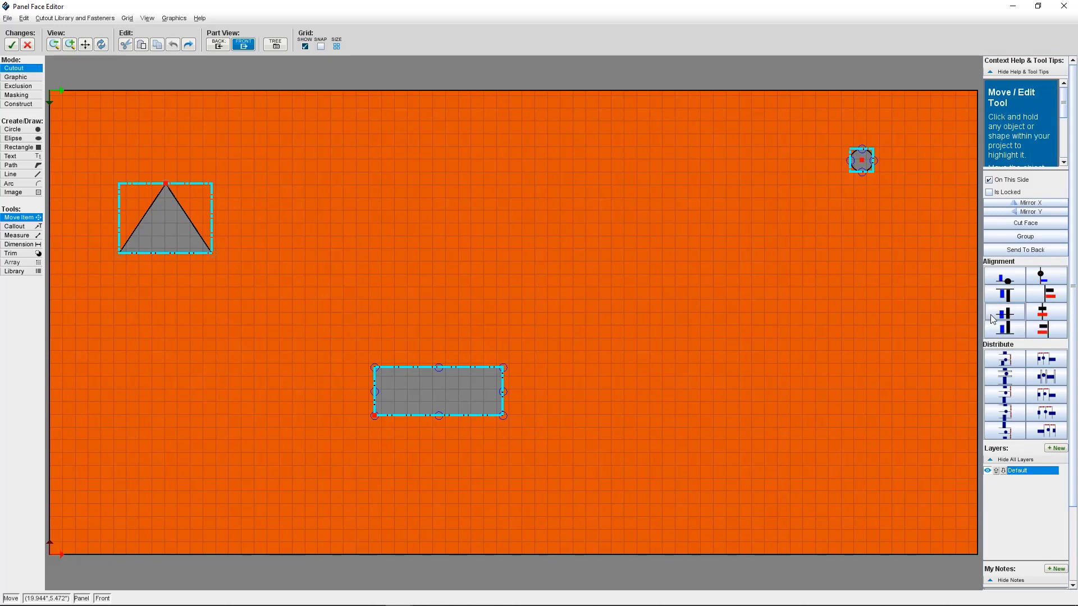
click(992, 320)
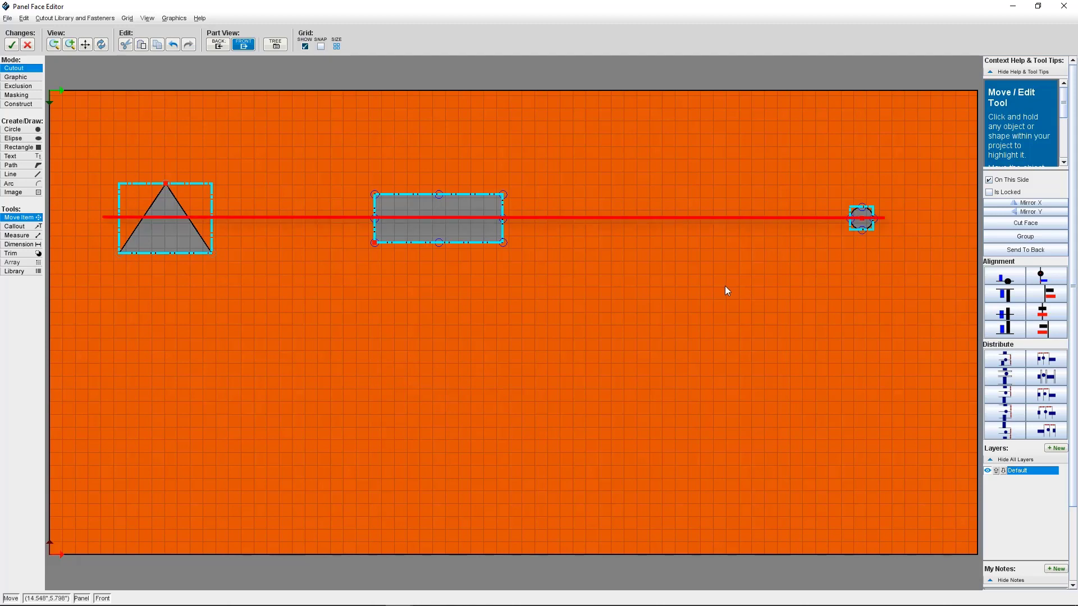
key(ctrl+z)
- Align the centers of the rectangle and circle cutouts with the triangle's center along a vertical line, and undo the alignment
click(171, 221)
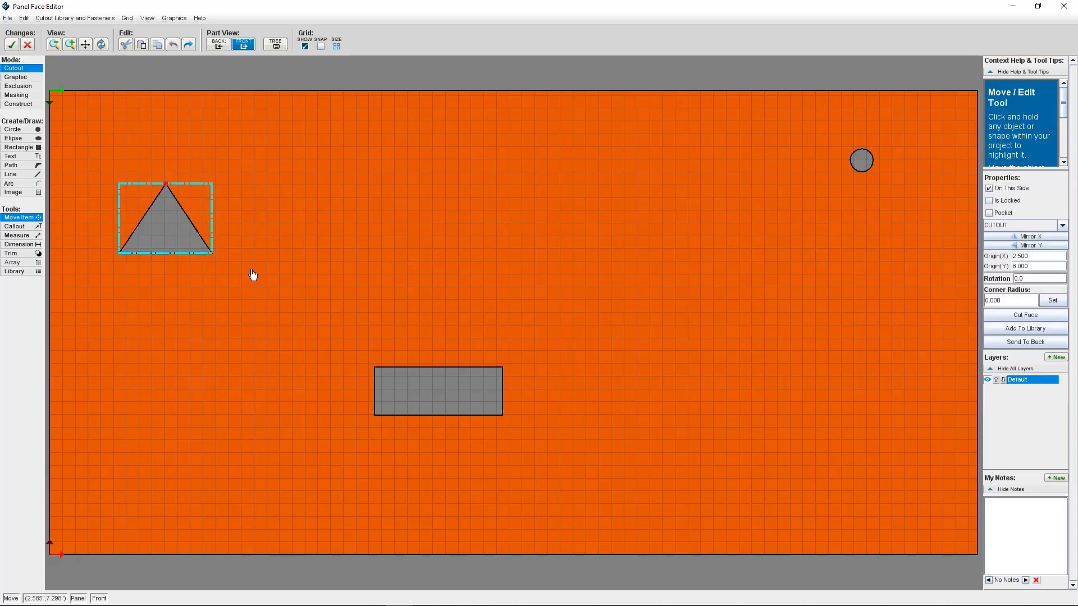
shift+click(422, 373)
shift+click(866, 165)
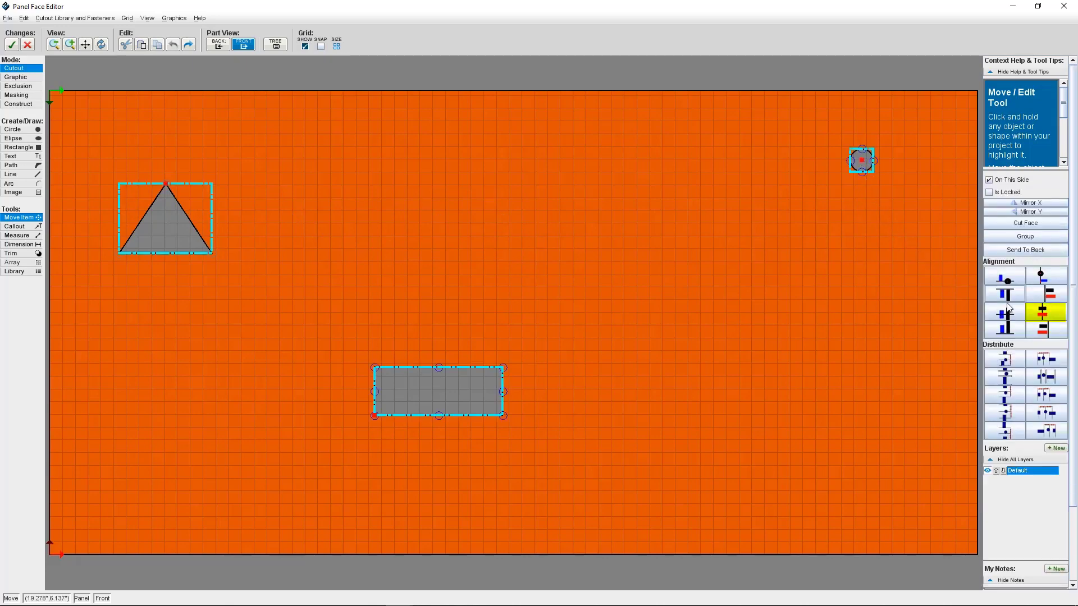
click(1043, 315)
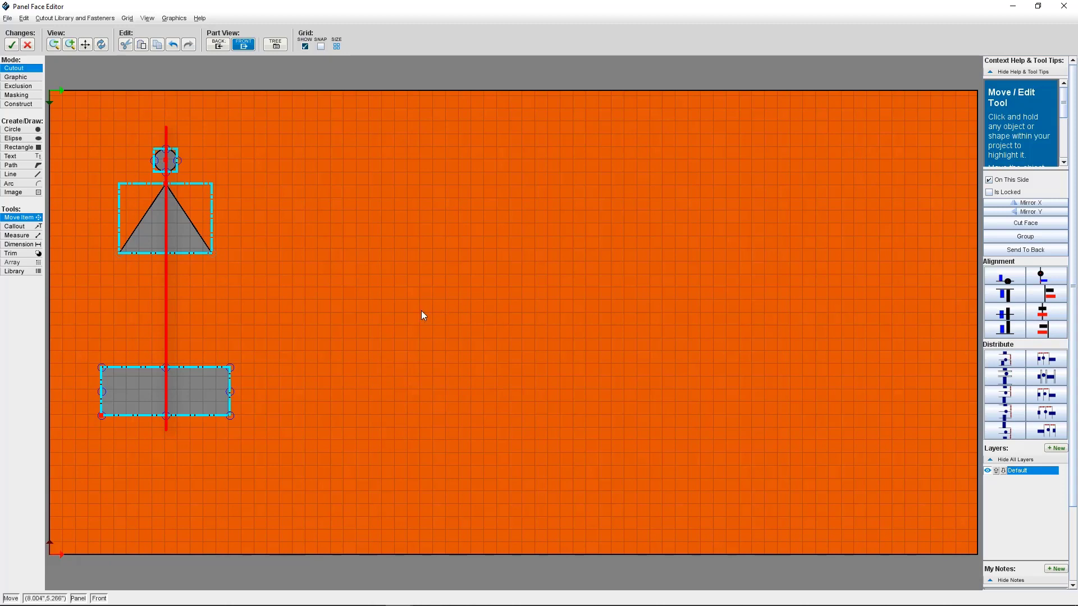
key(ctrl+z)
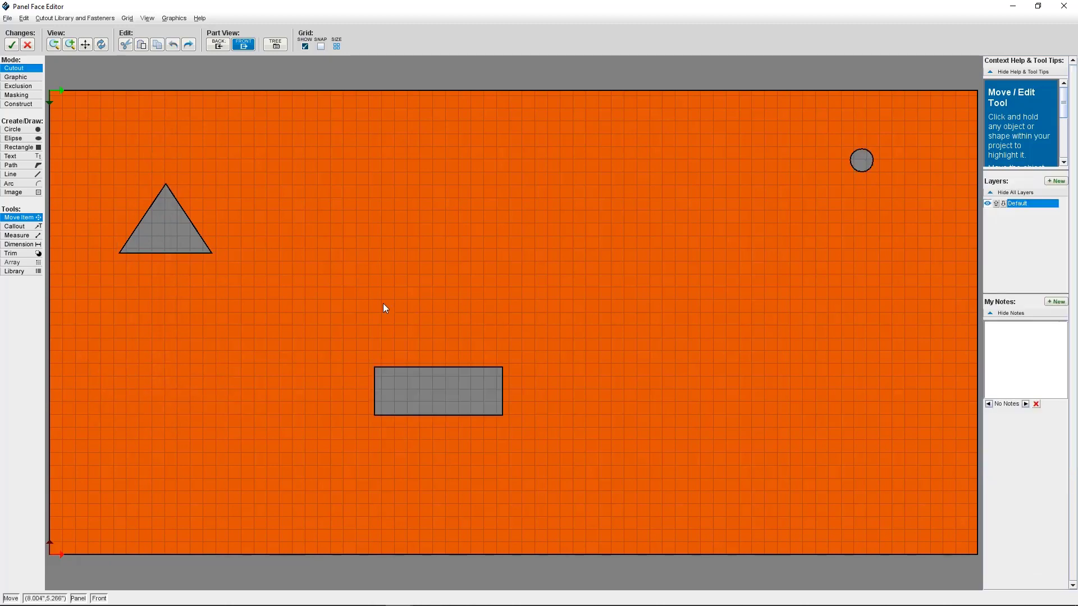
- Align the bottom edges of the rectangle and circle cutouts with the triangle's bottom edge, and undo the alignment
click(176, 225)
shift+click(436, 393)
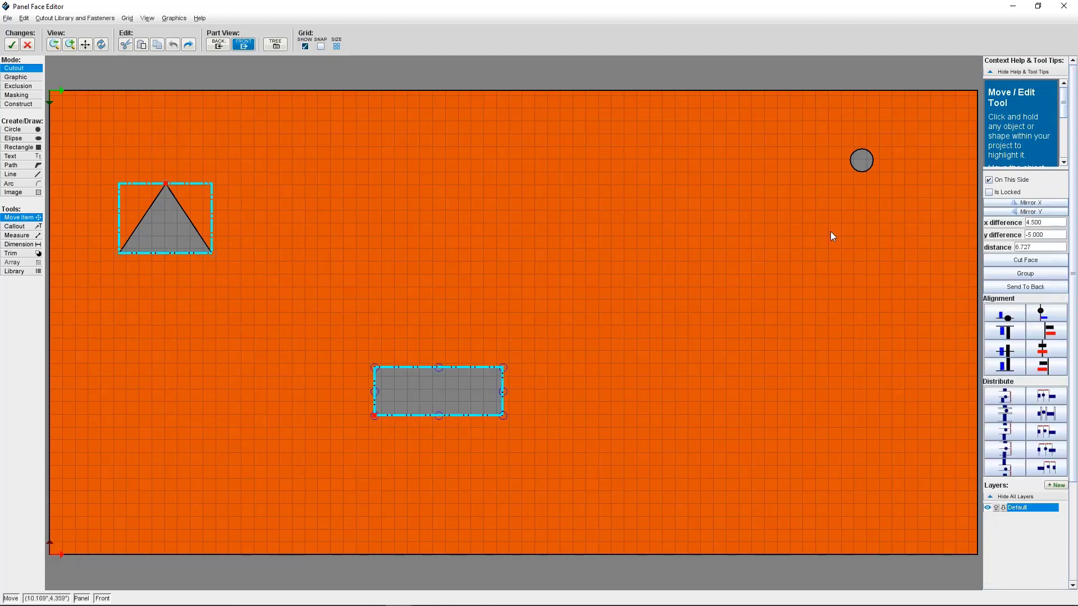
shift+click(867, 161)
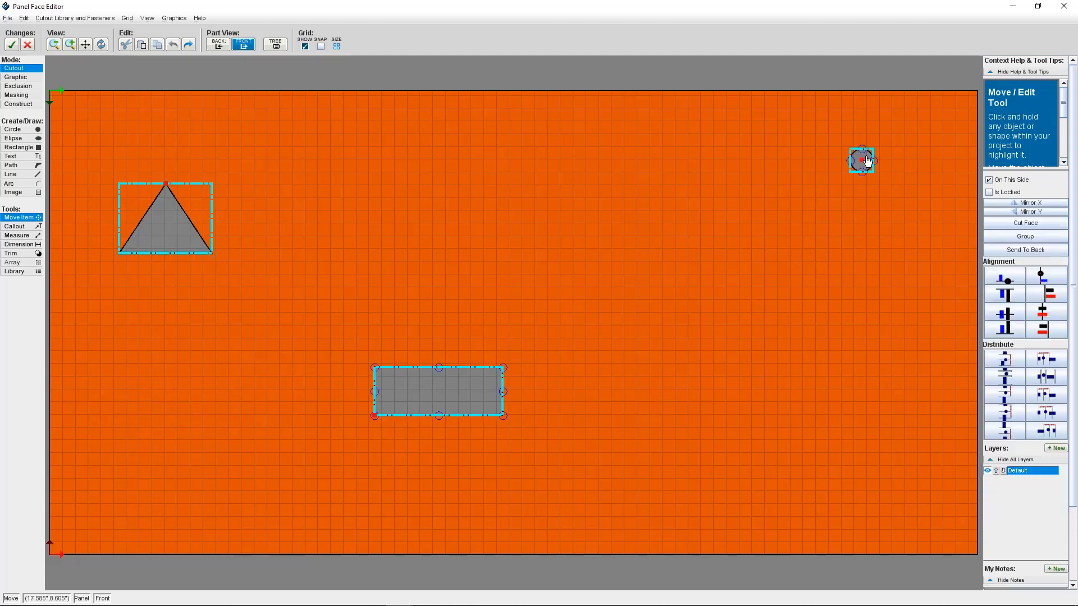
click(999, 330)
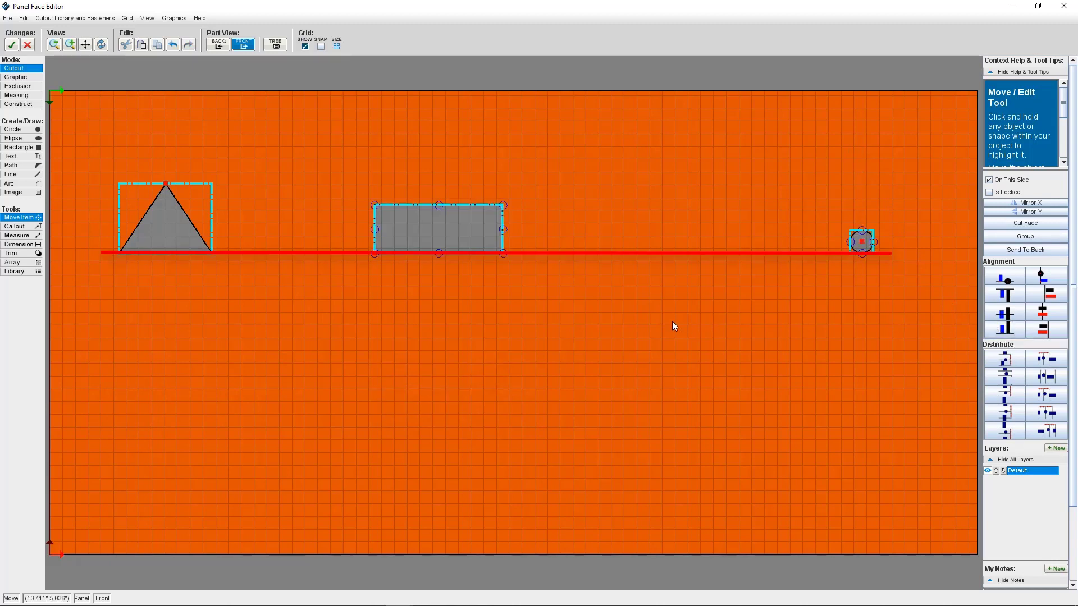
key(ctrl+z)
- Align the right sides of the rectangle and circle cutouts with the triangle's right side, and accept the face changes to view them on the 3D panel
click(163, 214)
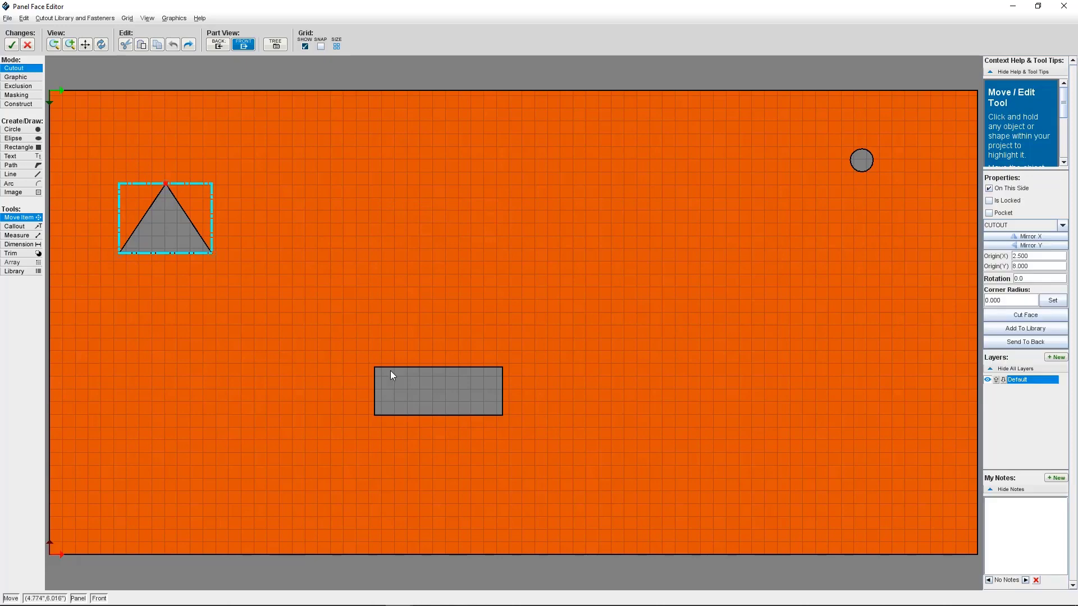
shift+click(434, 389)
shift+click(862, 161)
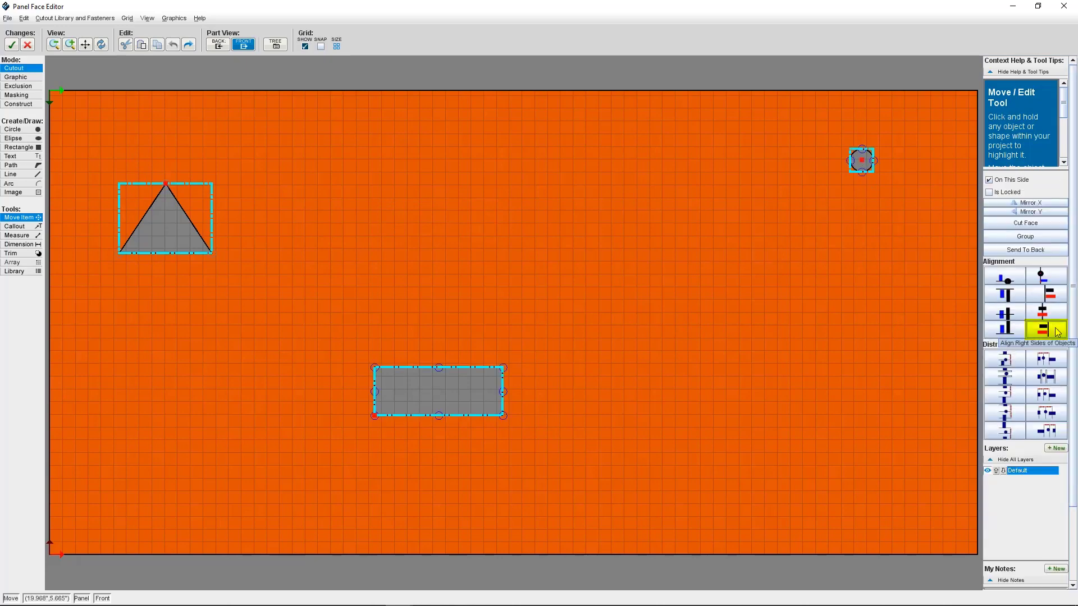
click(1058, 332)
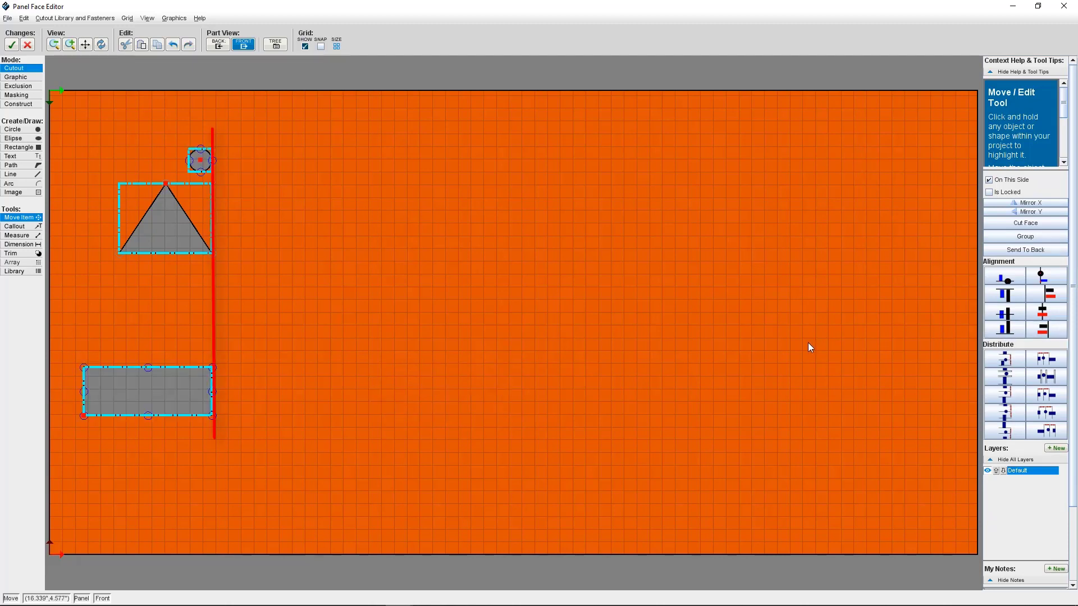
click(13, 47)
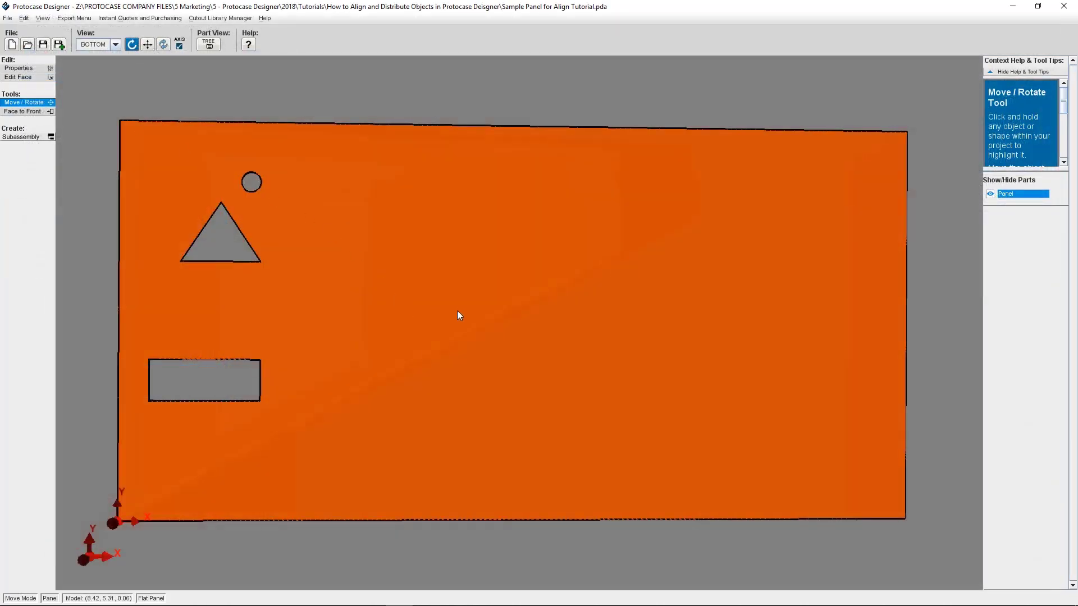
mouse_move(457, 315)
mouse_down()
mouse_move(431, 316)
mouse_move(493, 308)
mouse_move(448, 318)
mouse_up()
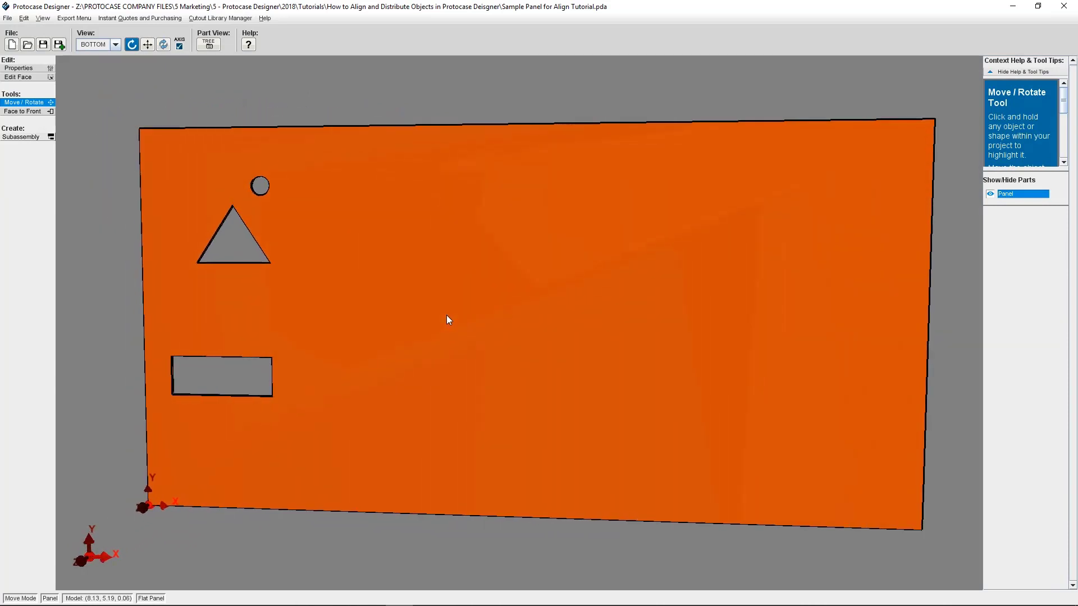